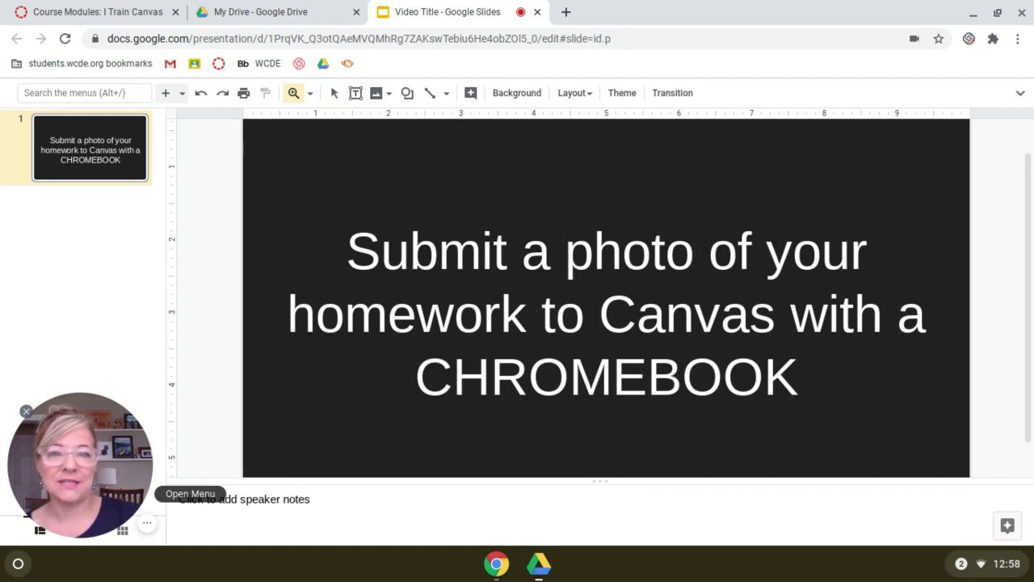
Close the Google Slides title slide presentation tab, leaving My Drive showing
click(537, 12)
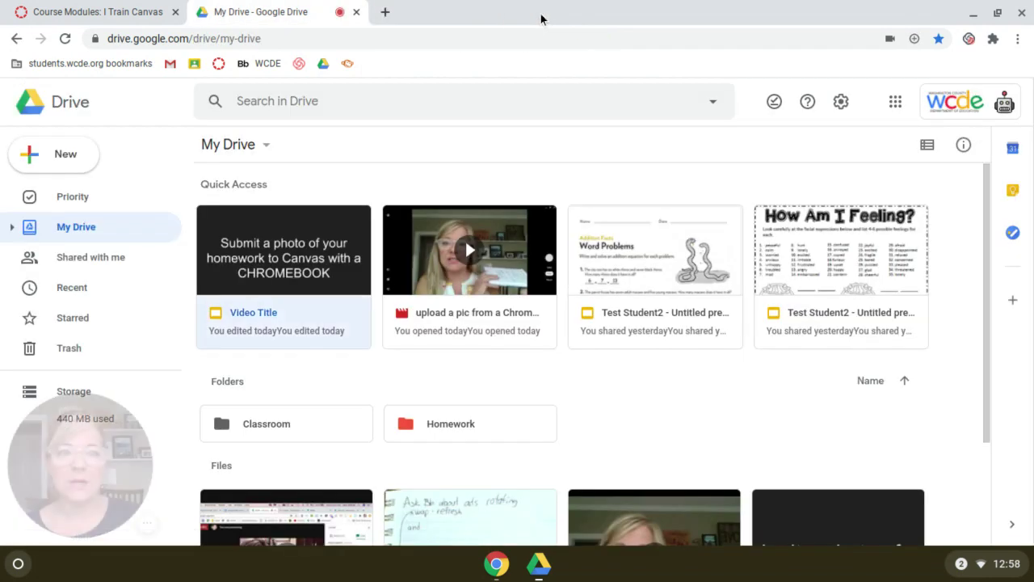
Minimize the browser and pin the Camera app to the shelf from the expanded launcher
click(966, 20)
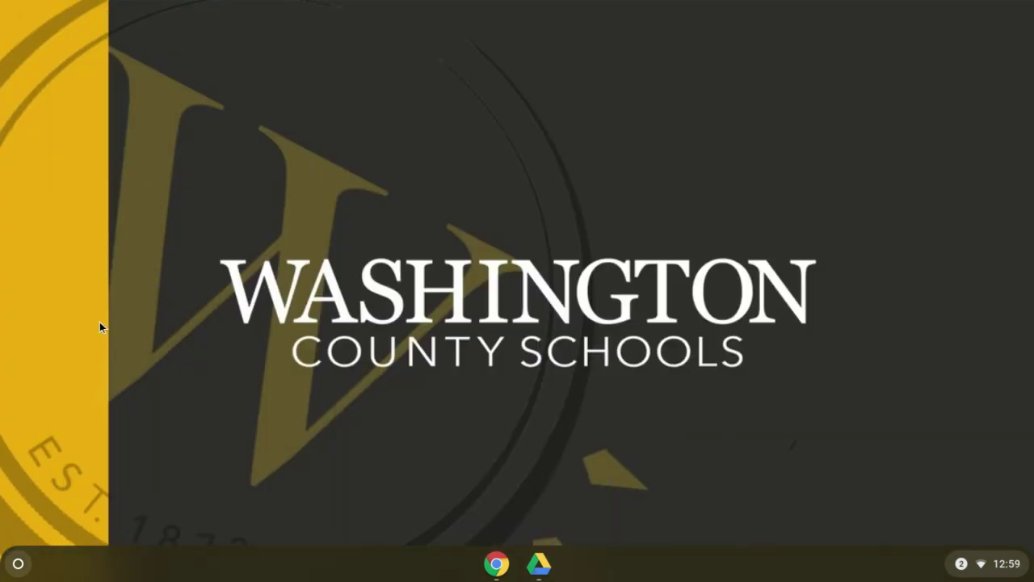
click(19, 565)
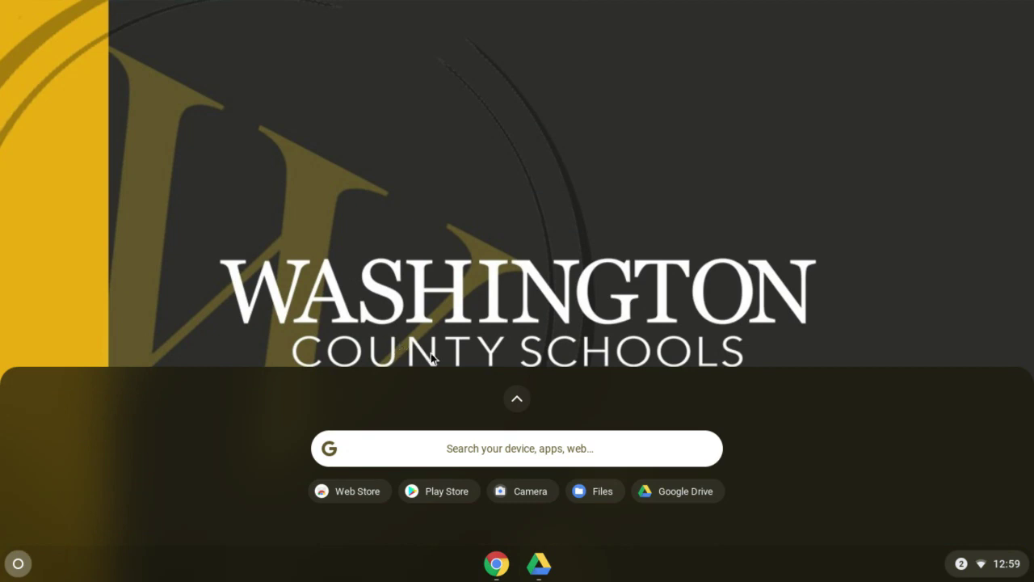
click(517, 402)
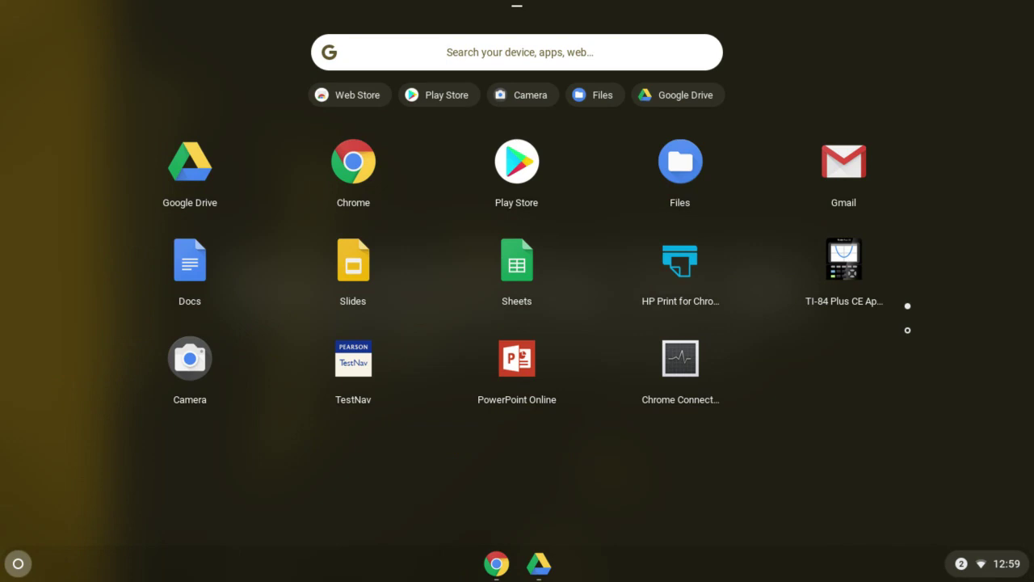
right_click(191, 366)
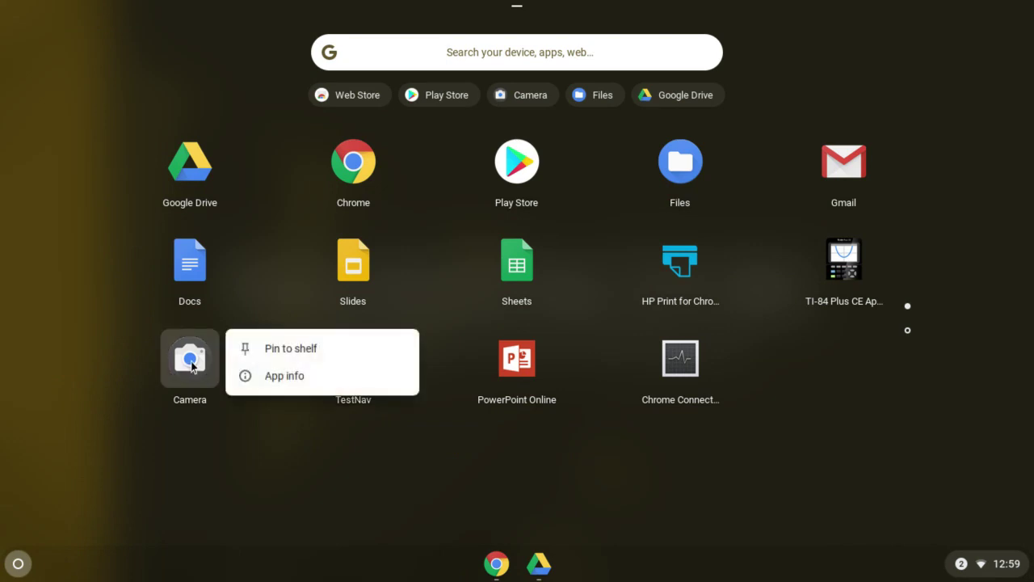
click(279, 349)
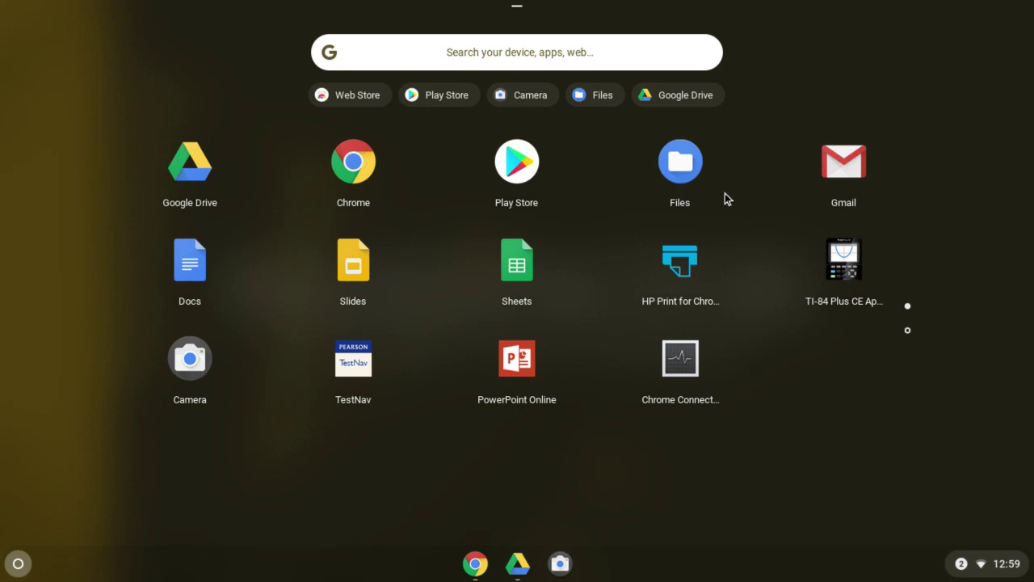
Pin the Files app to the shelf, close the launcher and launch Camera
right_click(678, 168)
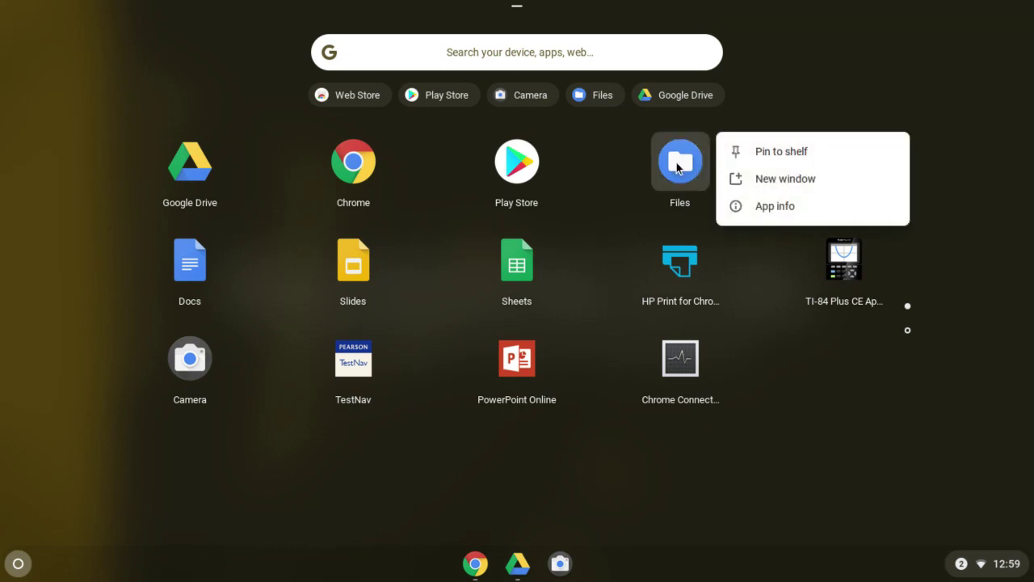
click(752, 152)
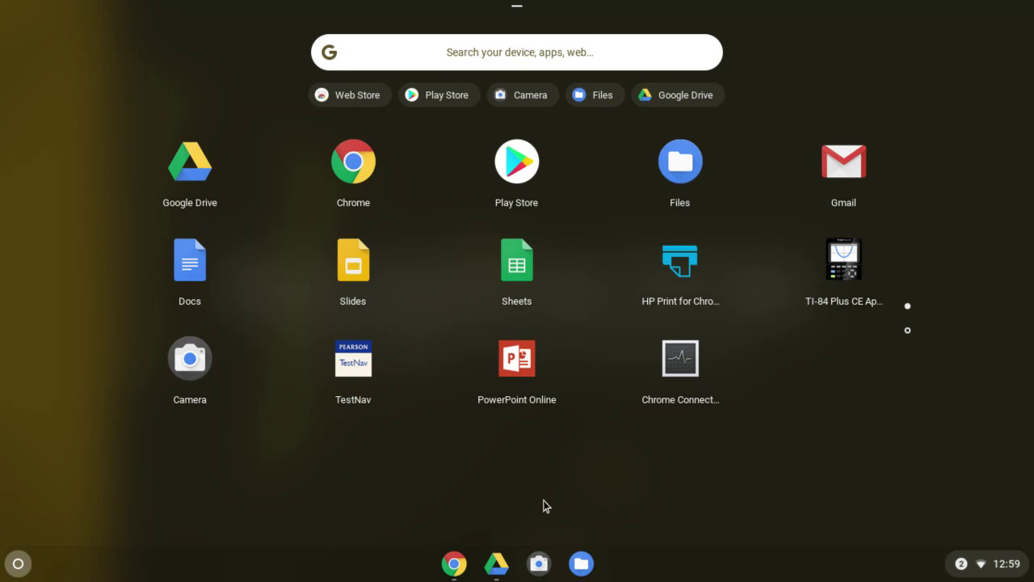
click(539, 566)
click(539, 566)
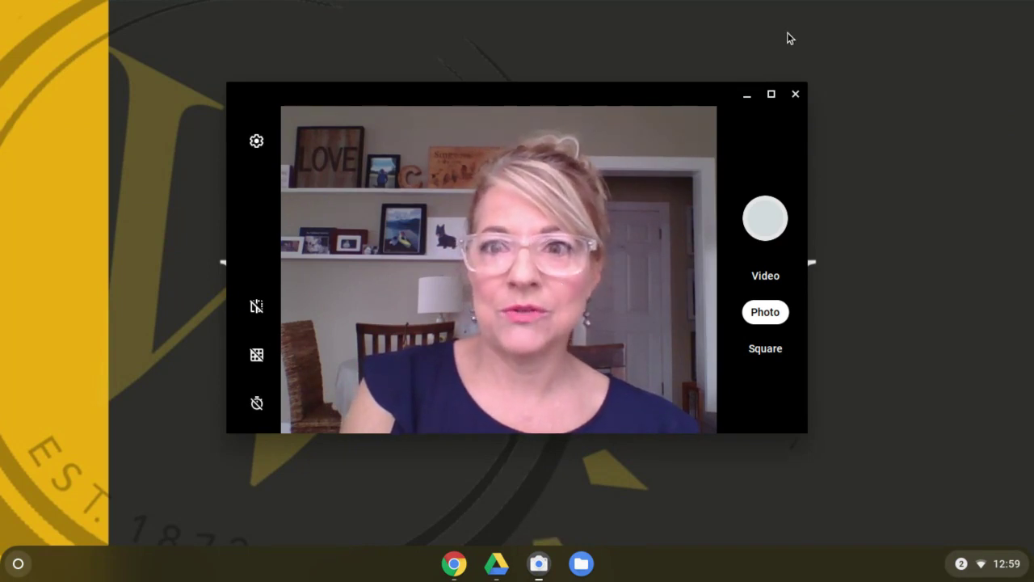
Maximize the Camera window so the live preview fills the screen
click(771, 96)
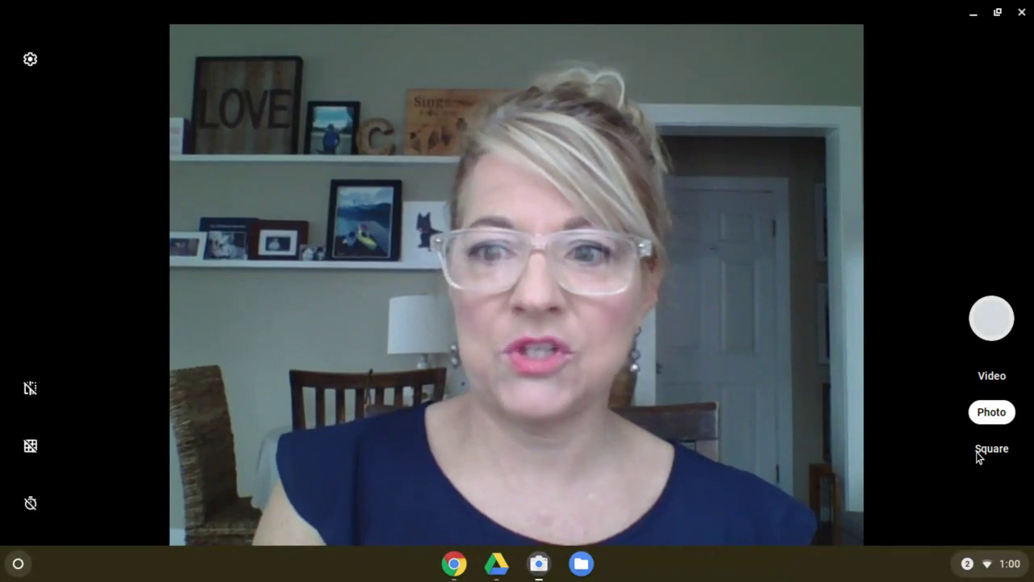
Take a Square-mode photo of the notebook page, with mirroring set so the writing reads normally
click(978, 452)
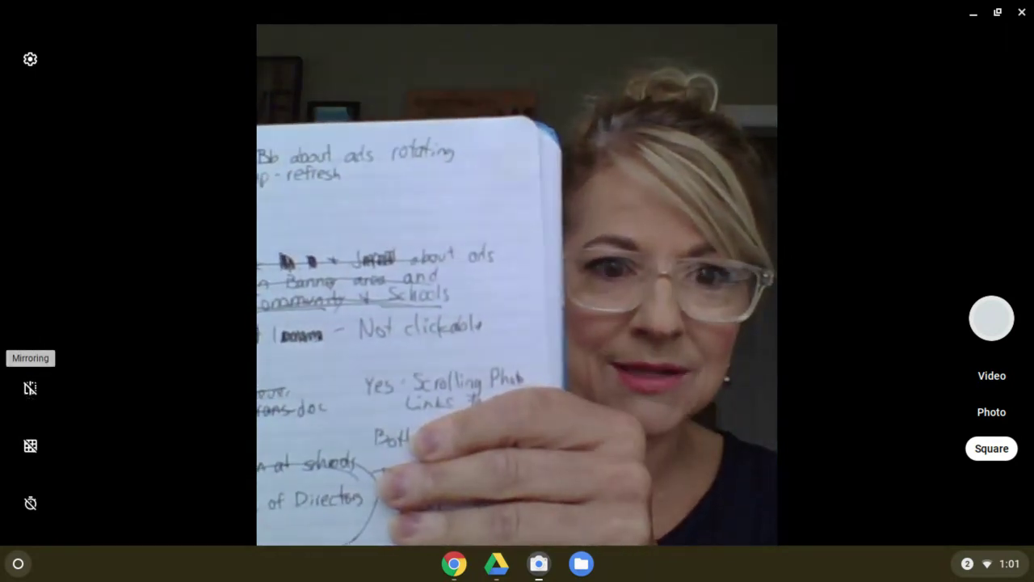
click(33, 391)
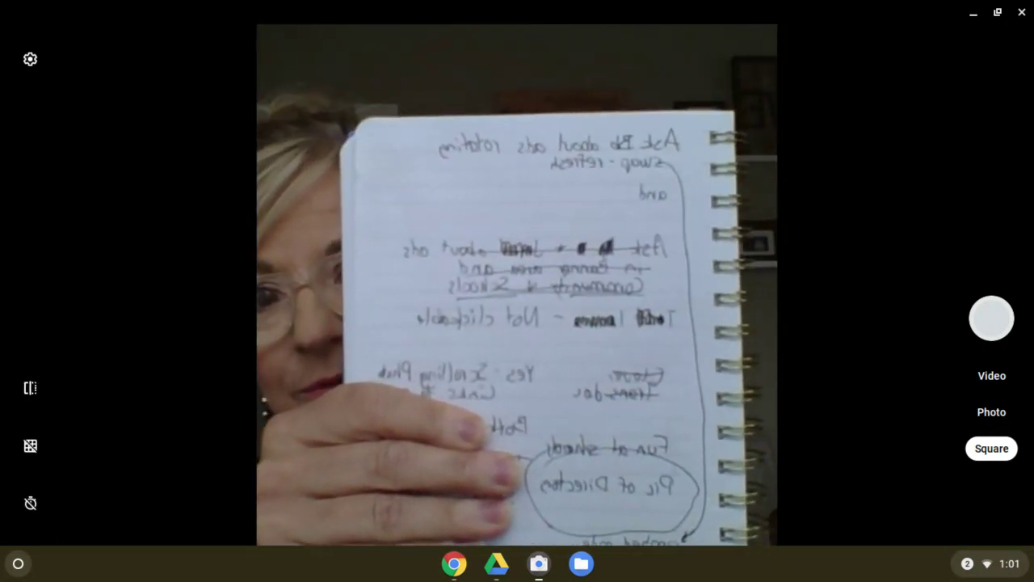
click(33, 390)
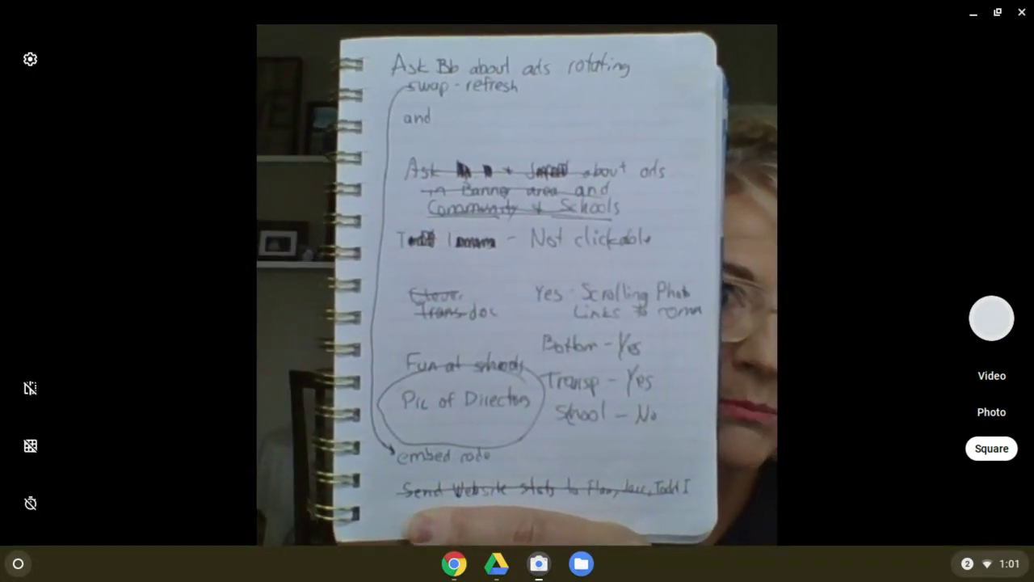
key(space)
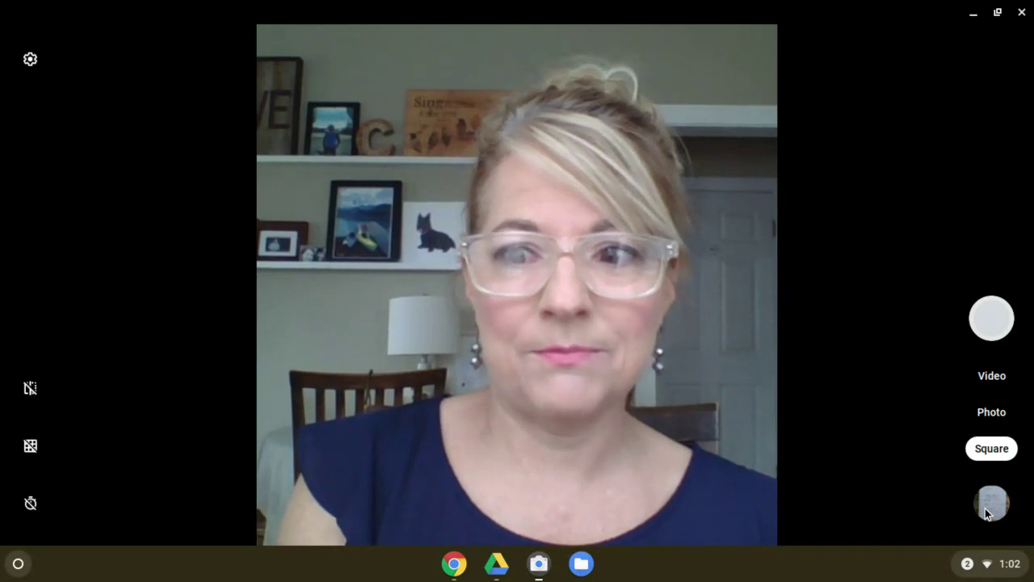
Open the captured notebook photo and rename it 'Mondays Math Homework'
click(986, 507)
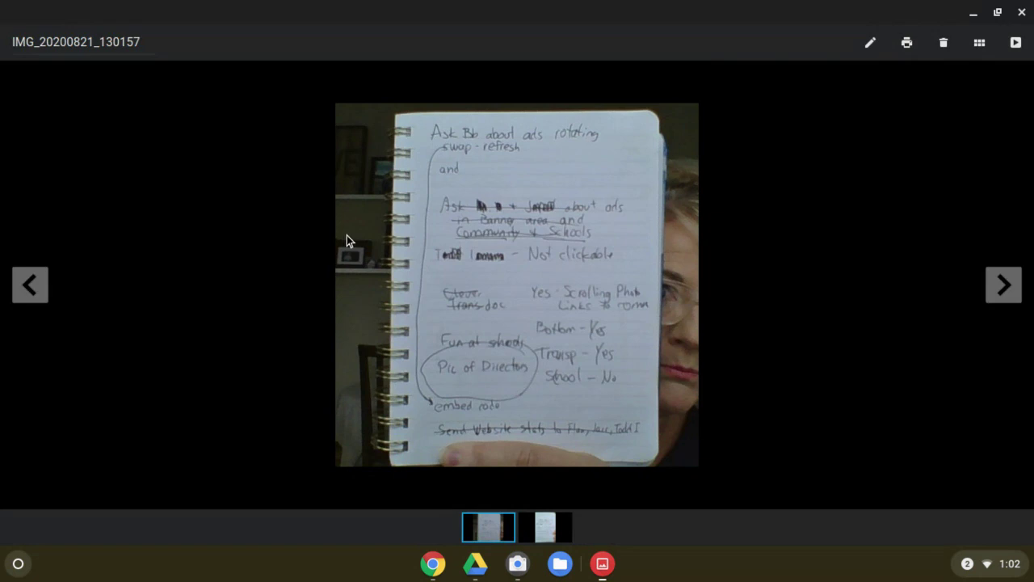
click(51, 44)
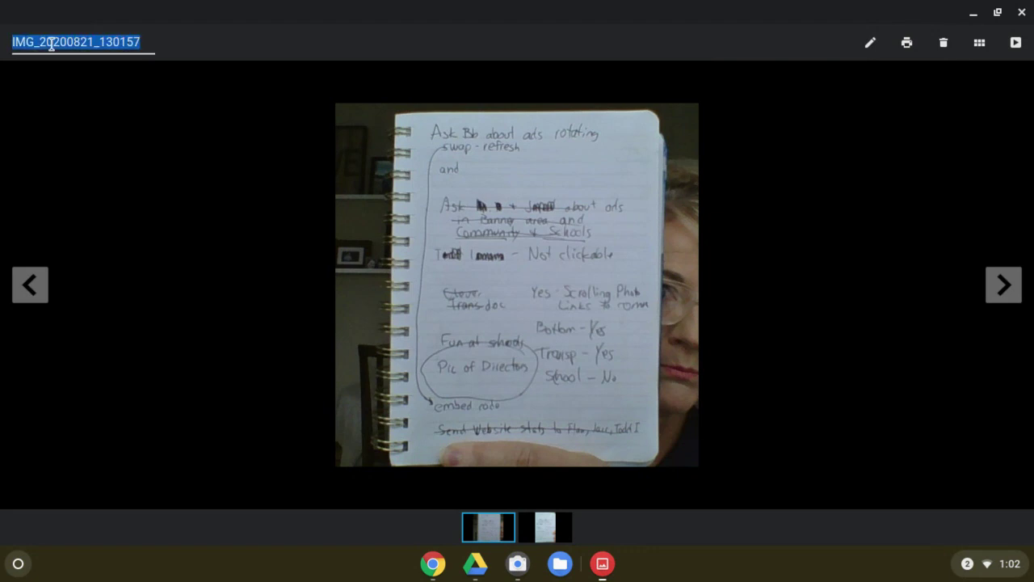
text(Mon)
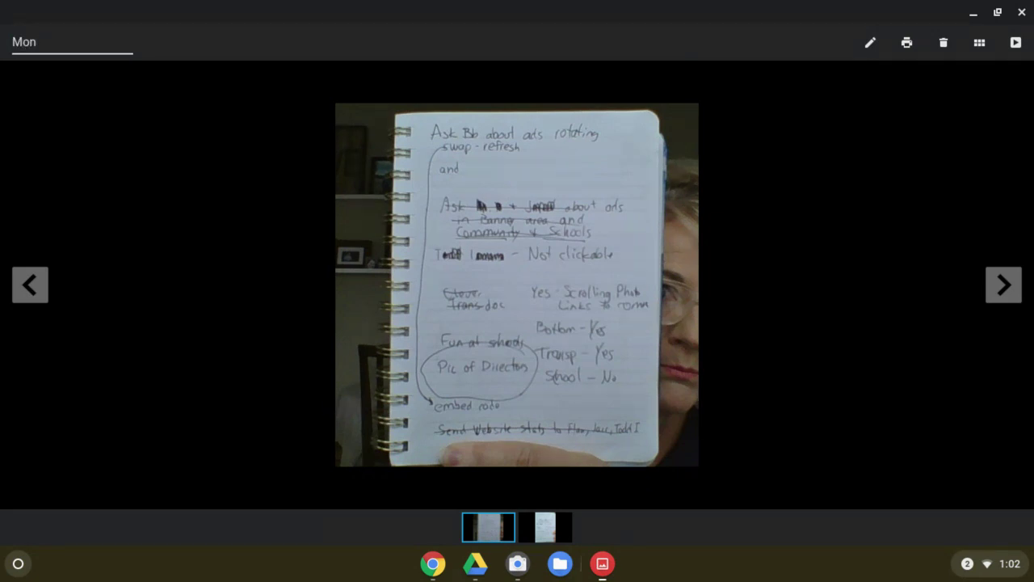
text(days Math Homework)
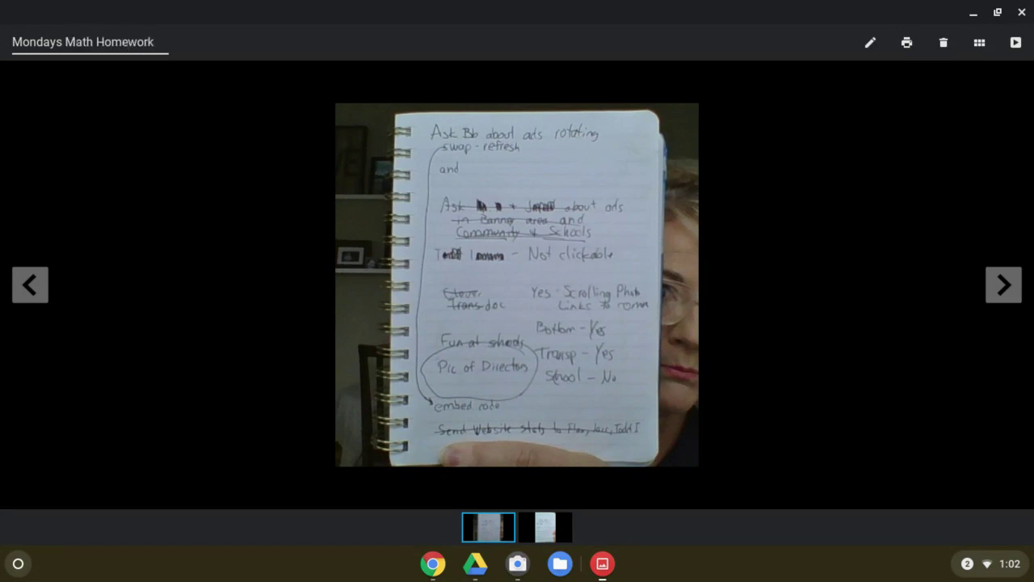
click(94, 110)
Open the photo editor and rotate the photo left, then back upright
click(871, 45)
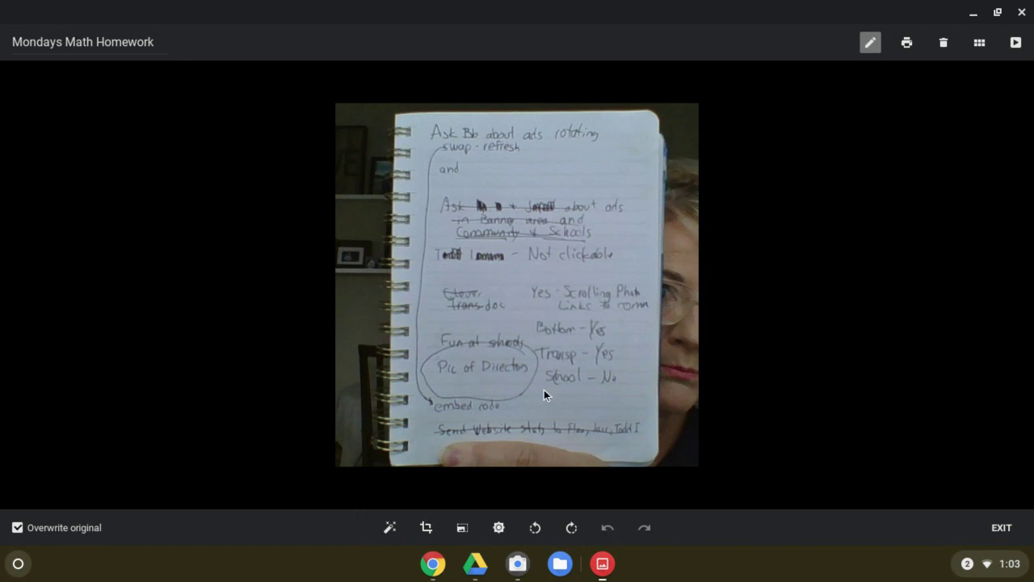
click(536, 529)
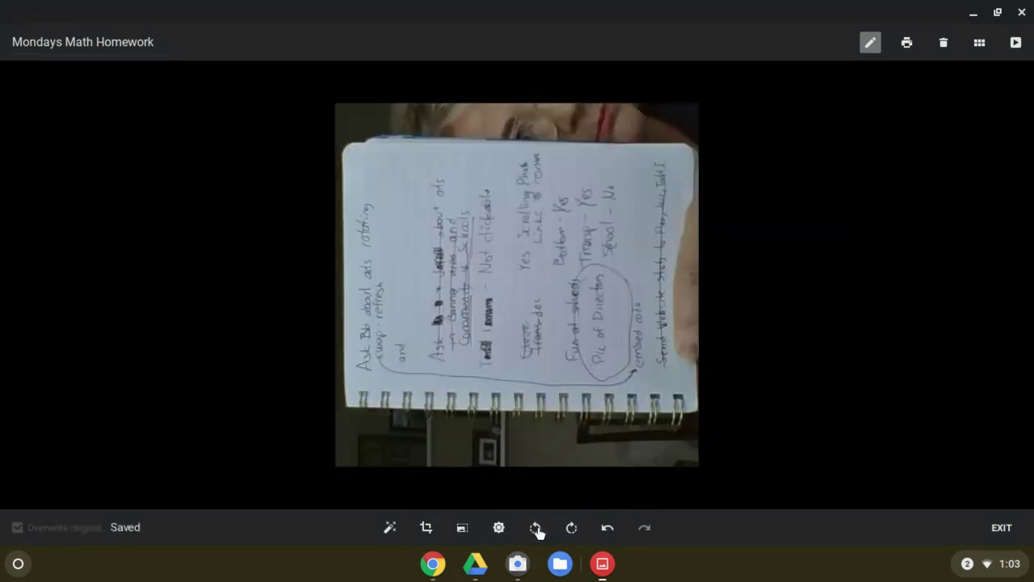
click(572, 527)
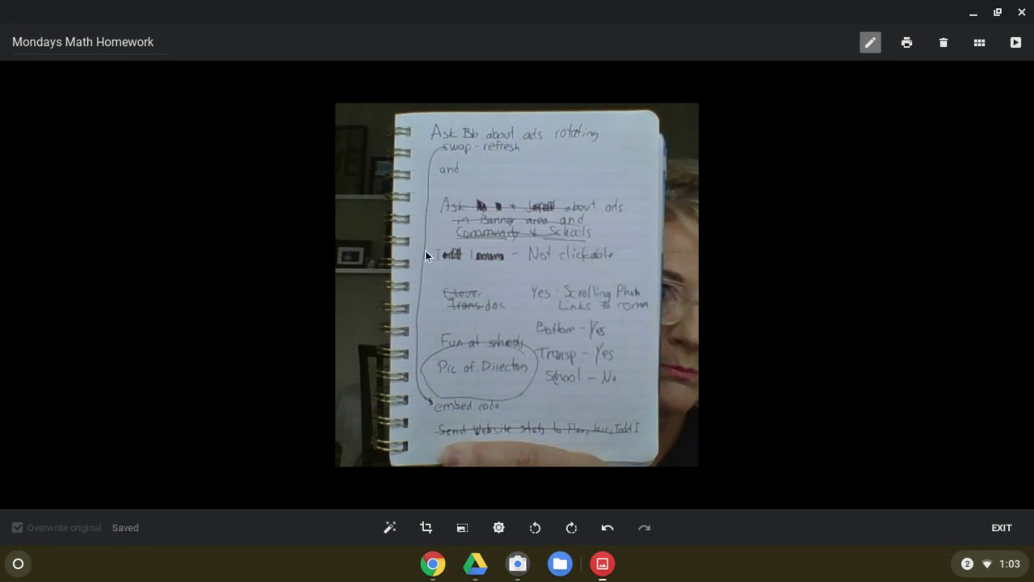
Fit the crop box to the notebook page's top, bottom and left edges and apply it
click(426, 527)
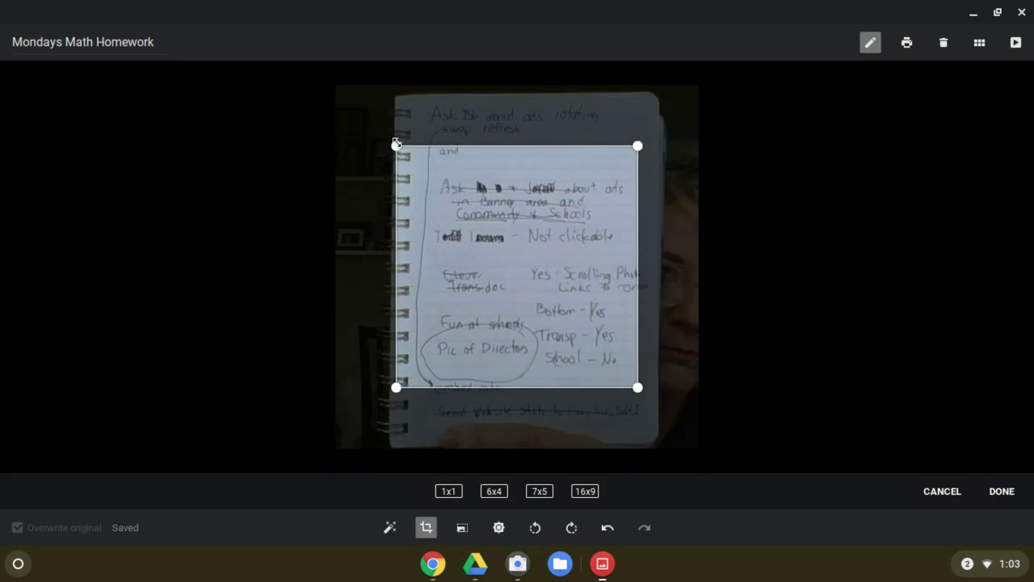
drag(396, 146, 406, 96)
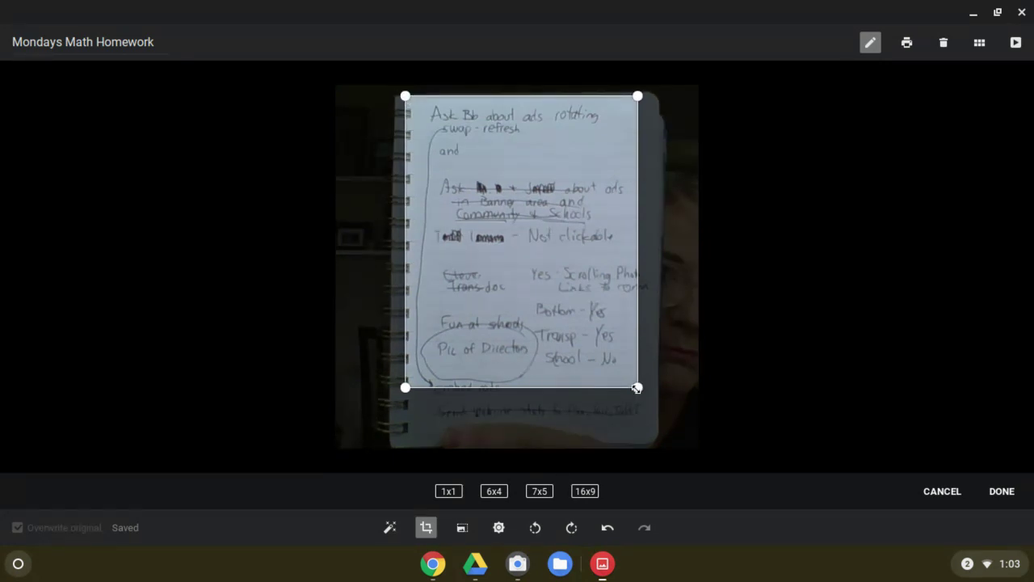
drag(635, 390, 654, 426)
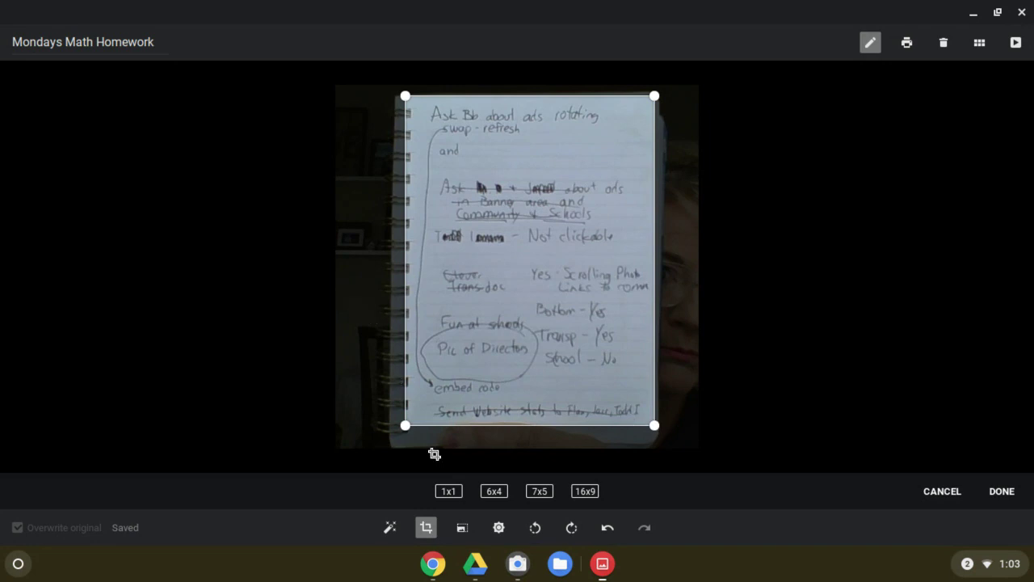
drag(402, 404, 408, 406)
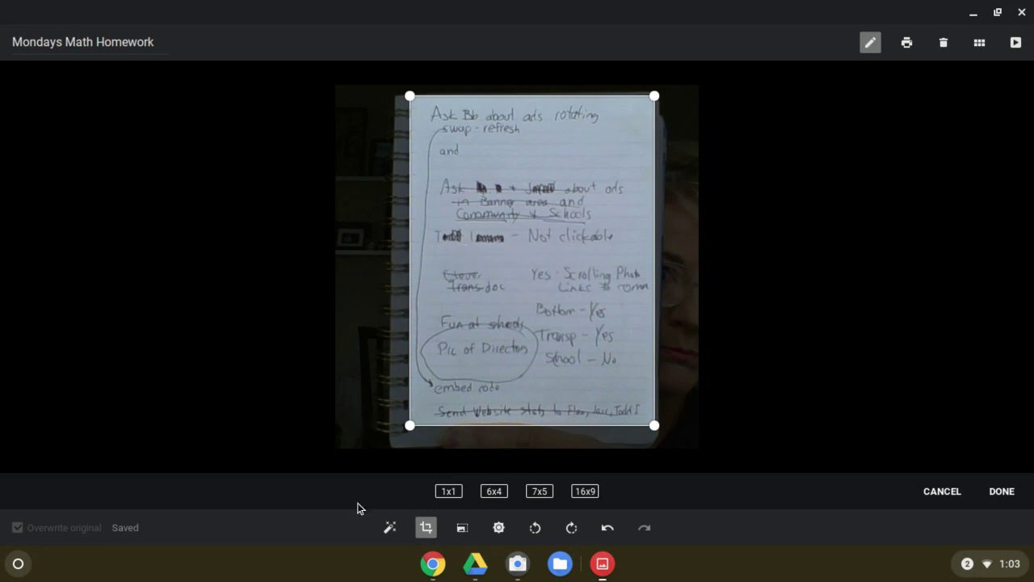
click(427, 528)
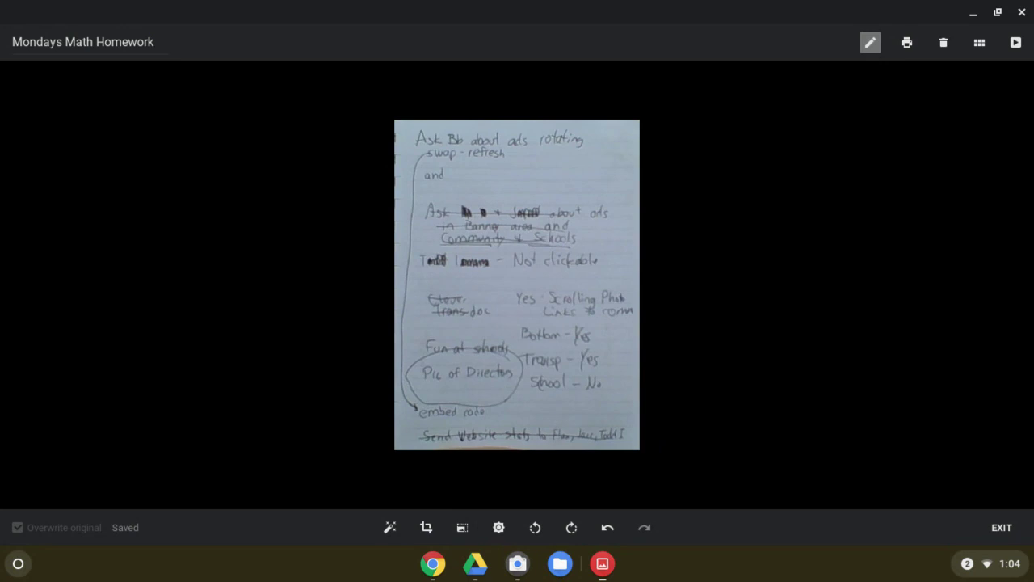
Raise the photo's brightness, add slightly more contrast, and apply the adjustments
click(498, 527)
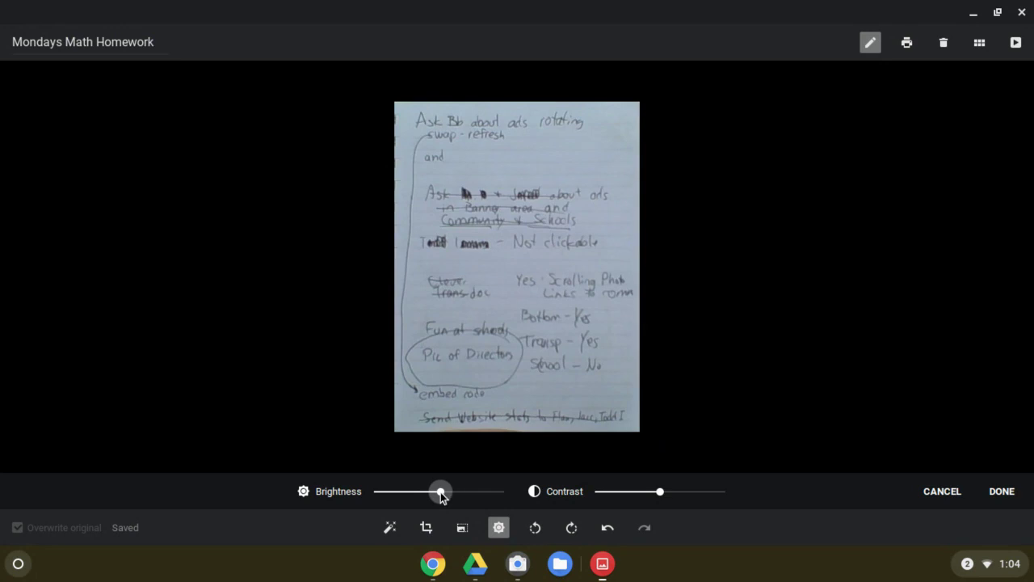
drag(442, 492, 458, 492)
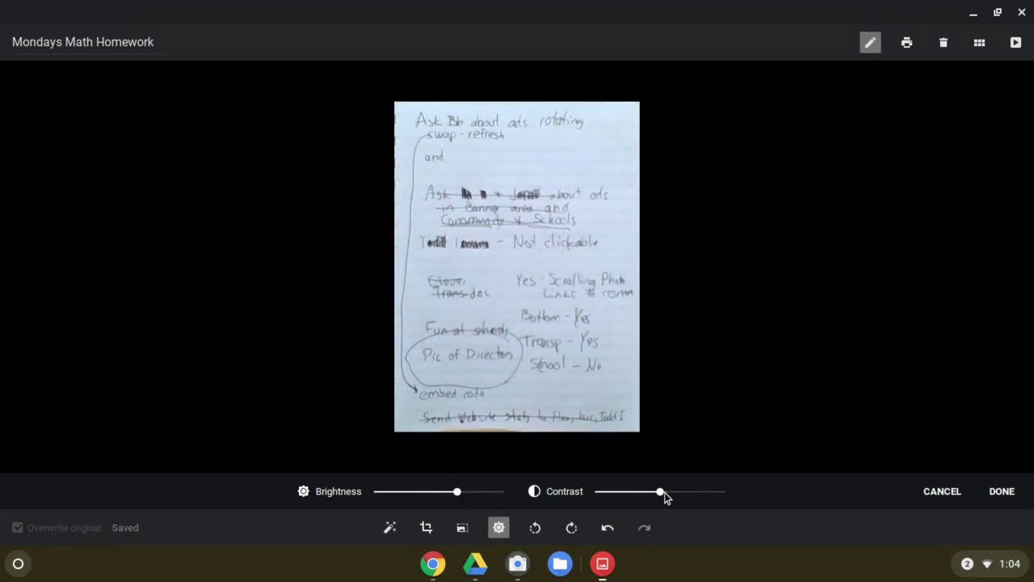
mouse_move(660, 493)
mouse_down()
mouse_move(692, 495)
mouse_move(663, 495)
mouse_up()
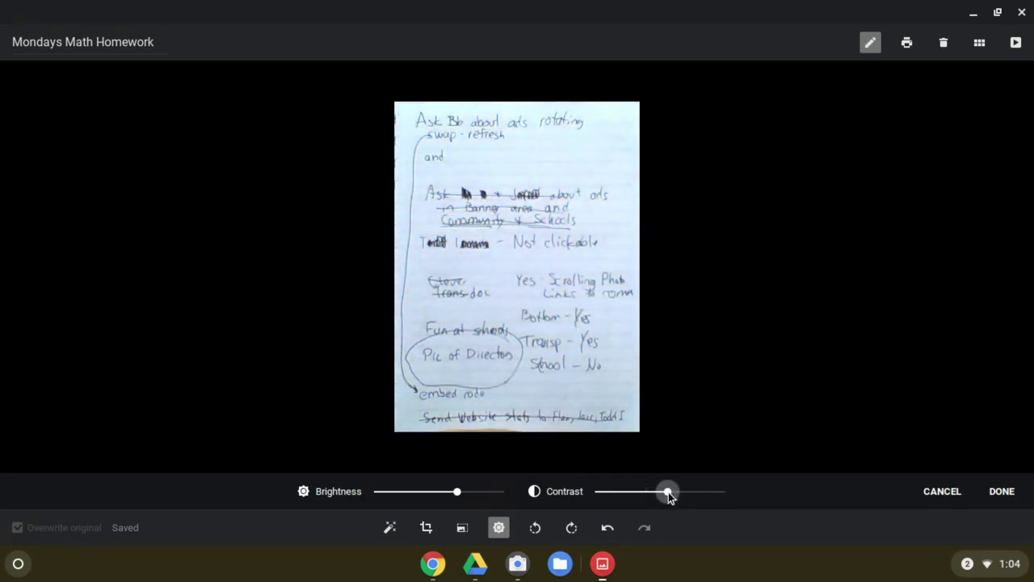
drag(668, 492, 668, 492)
mouse_move(457, 492)
mouse_down()
mouse_move(478, 495)
mouse_move(459, 498)
mouse_up()
click(1002, 492)
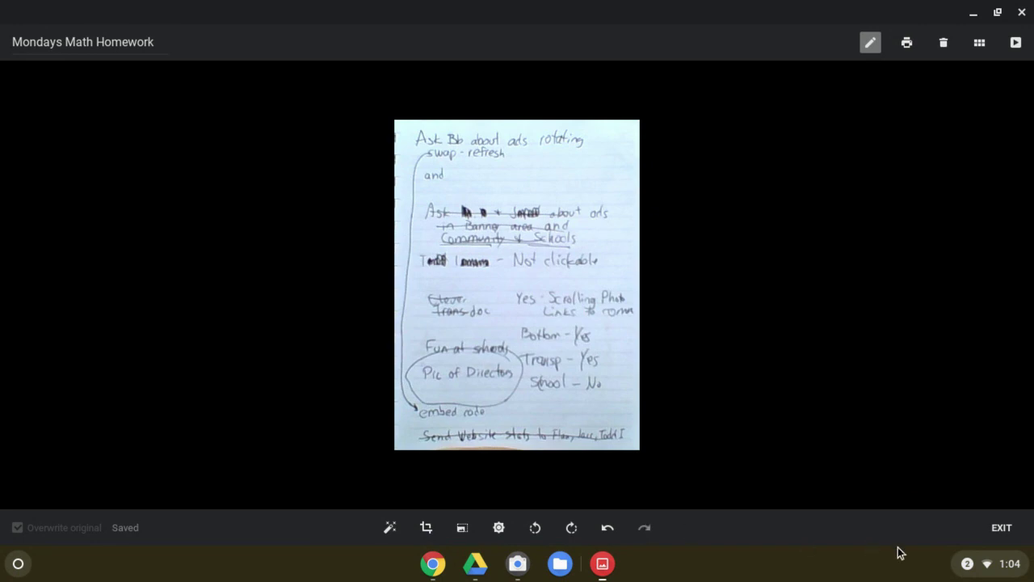
Exit edit mode and close the Gallery window
click(1002, 529)
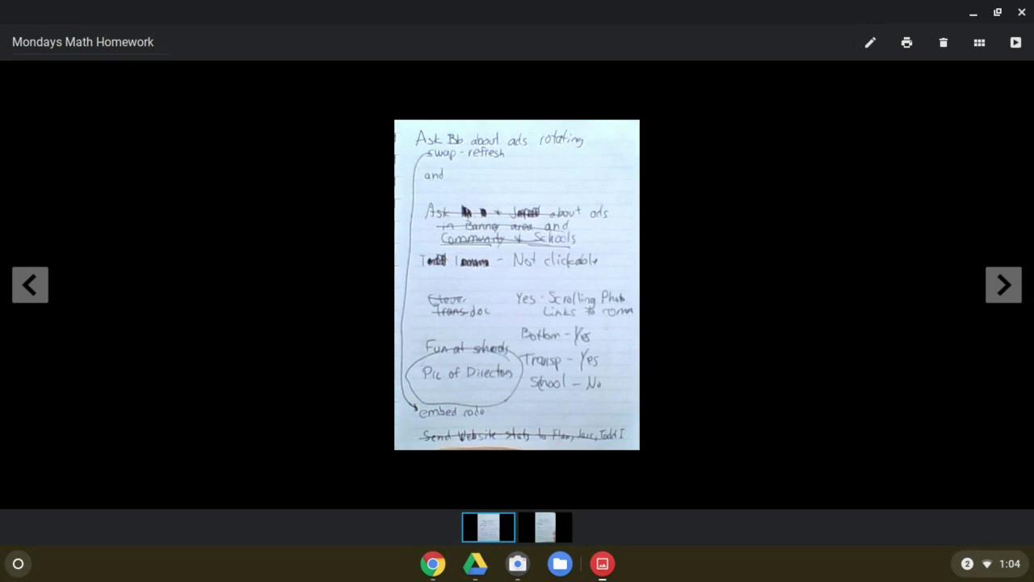
click(1022, 14)
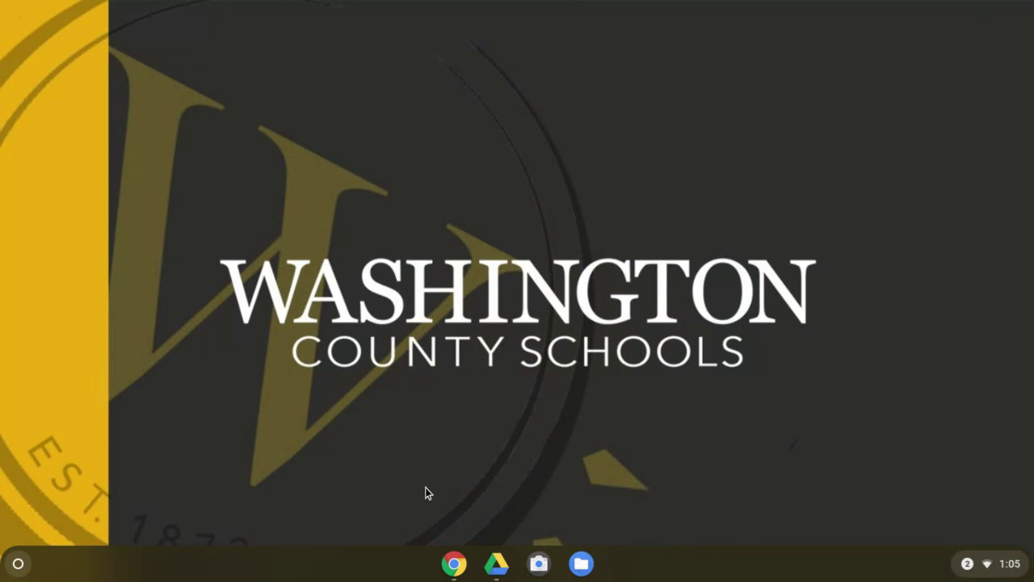
Restore Chrome, open Canvas's Show Your Math Homework assignment, and start a submission
click(454, 564)
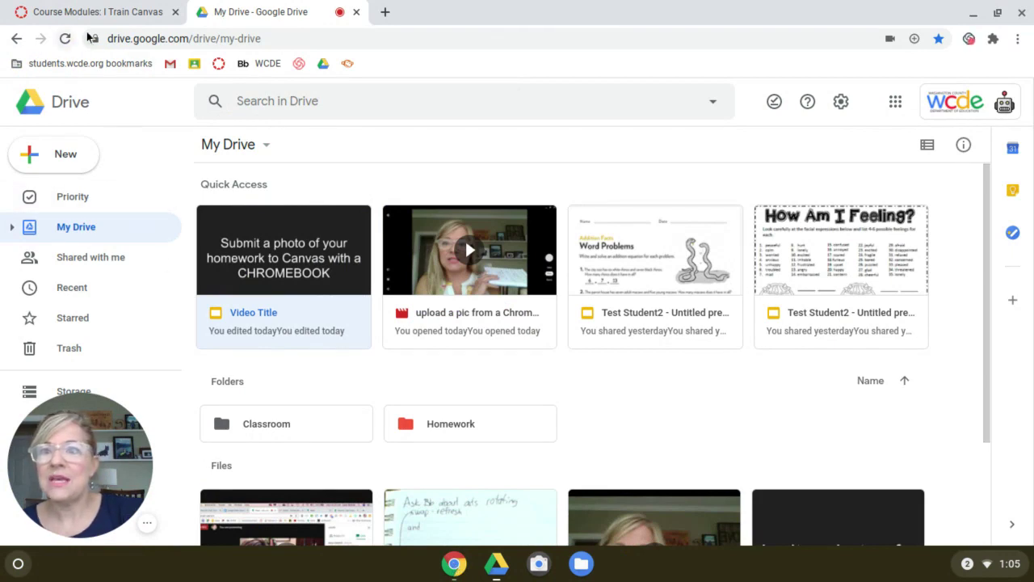
click(94, 12)
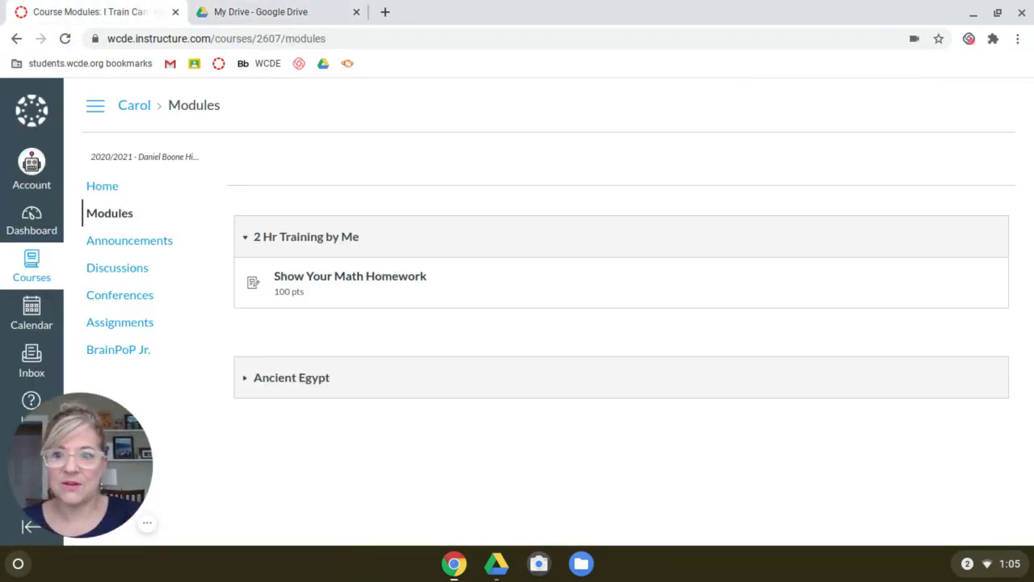
click(325, 280)
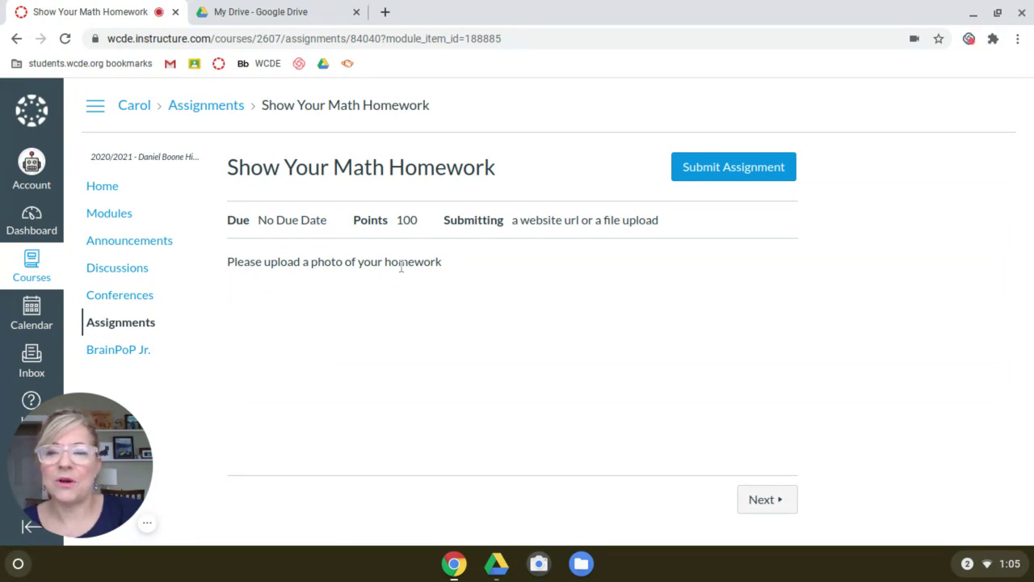
click(734, 175)
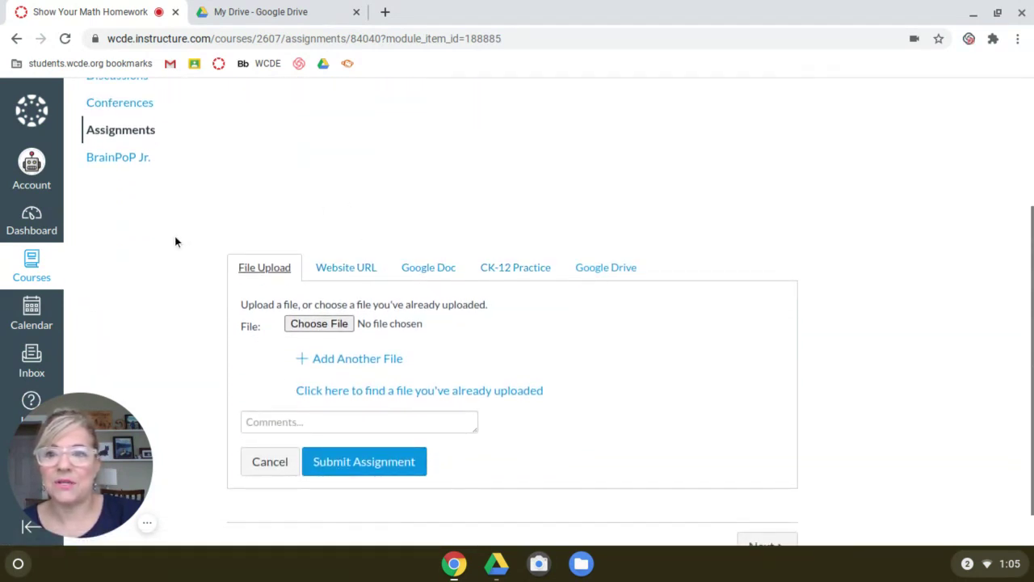
Attach Mondays Math Homework.jpg from the recent images to the Canvas file upload form
scroll(194, 258, down, 1)
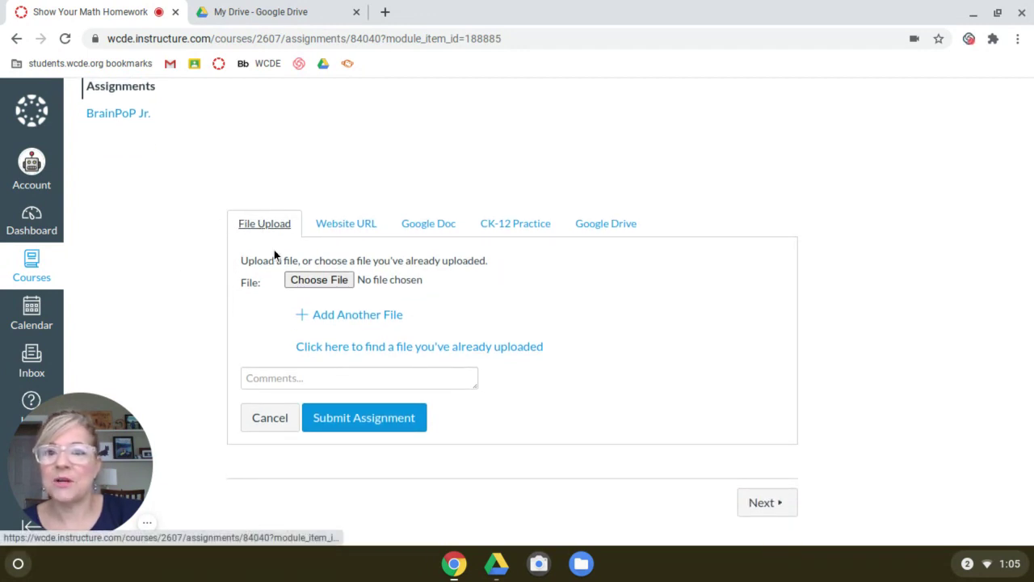
click(319, 280)
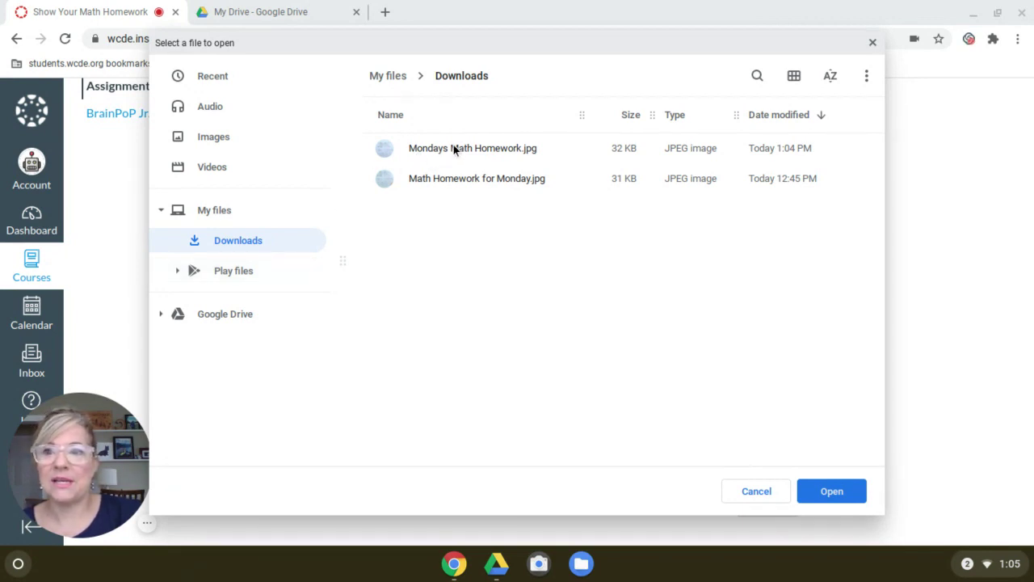
click(203, 84)
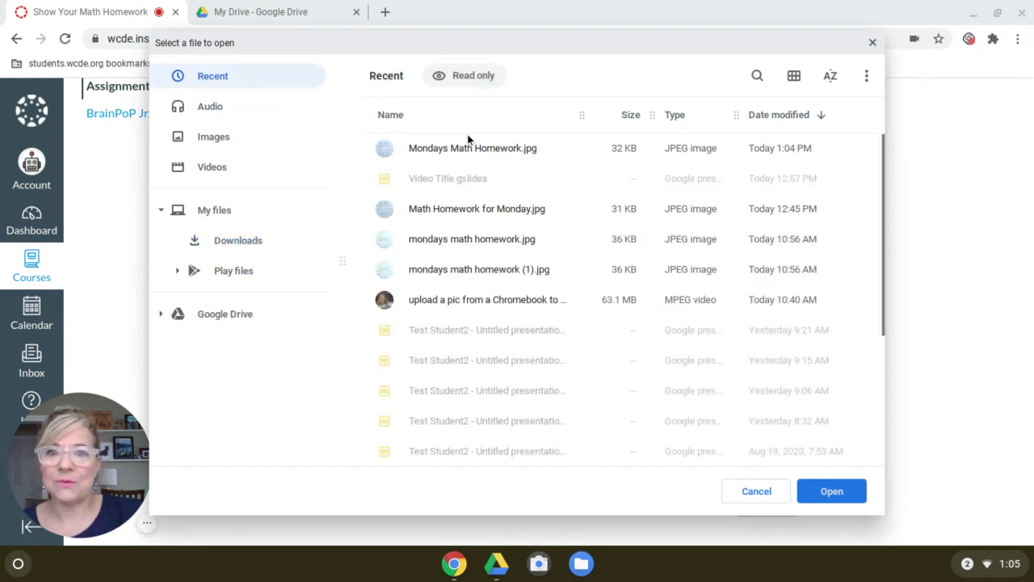
click(218, 138)
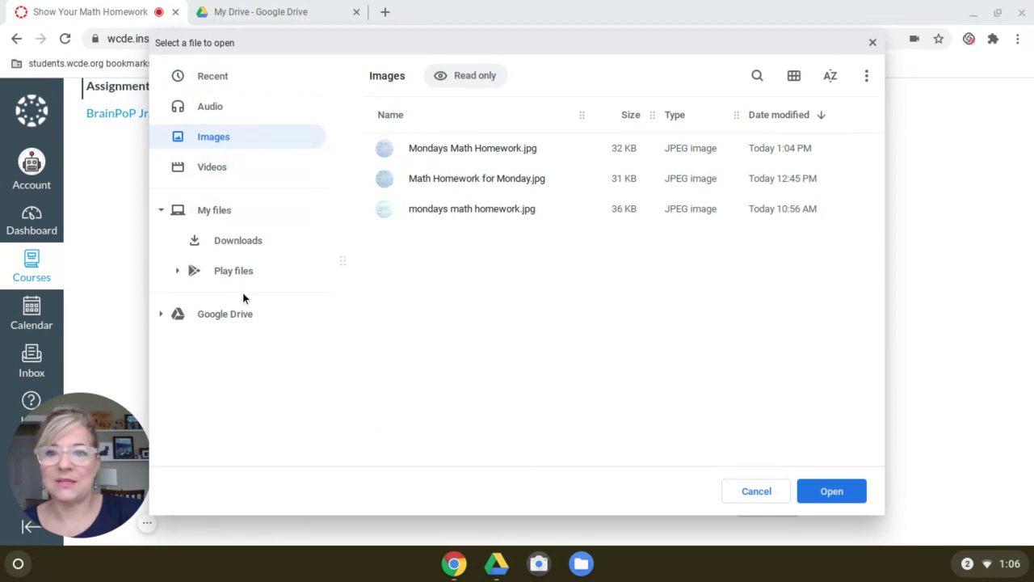
click(437, 148)
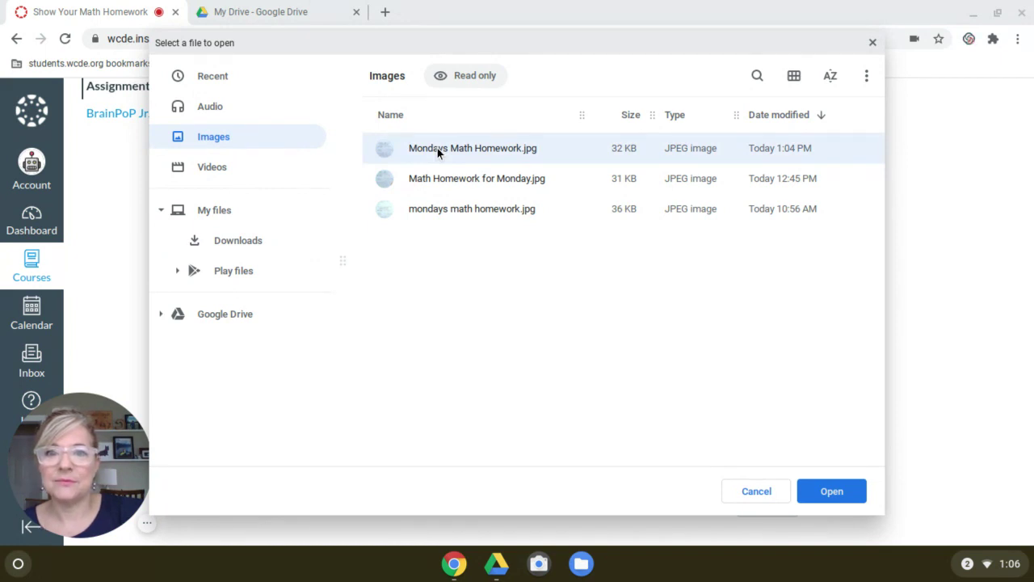
click(836, 496)
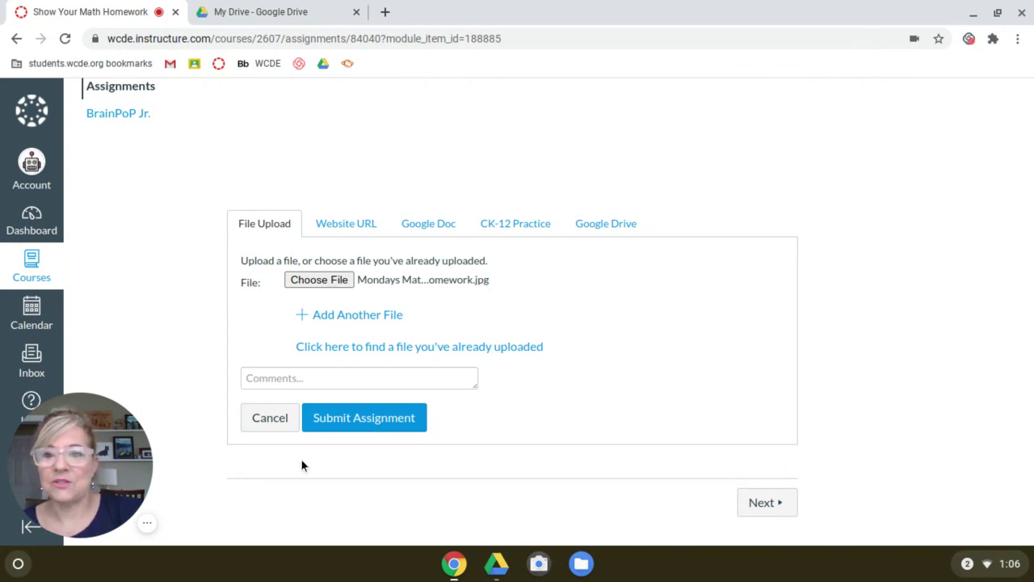
Submit the Show Your Math Homework assignment with Mondays Math Homework.jpg attached
click(344, 426)
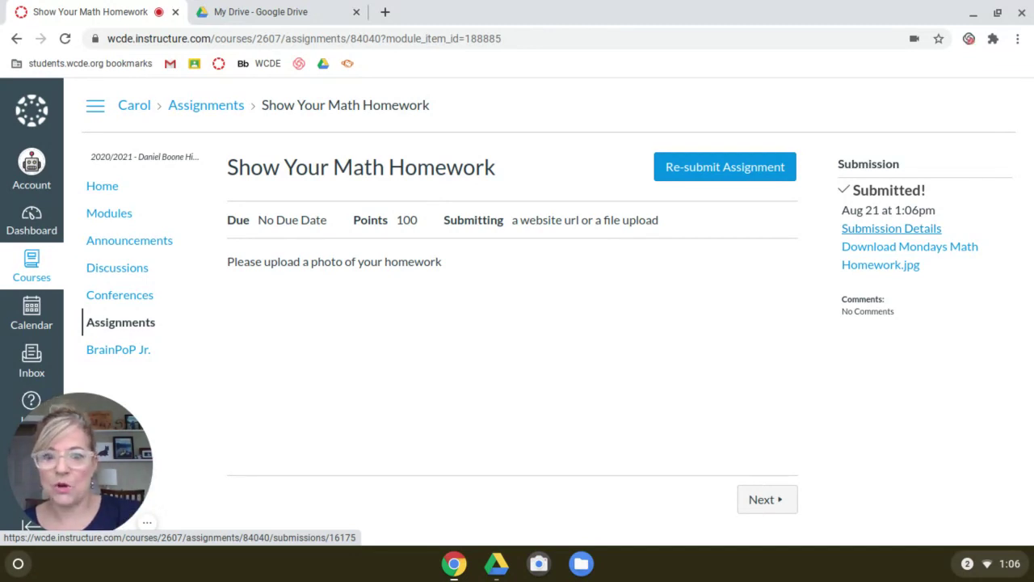
click(539, 566)
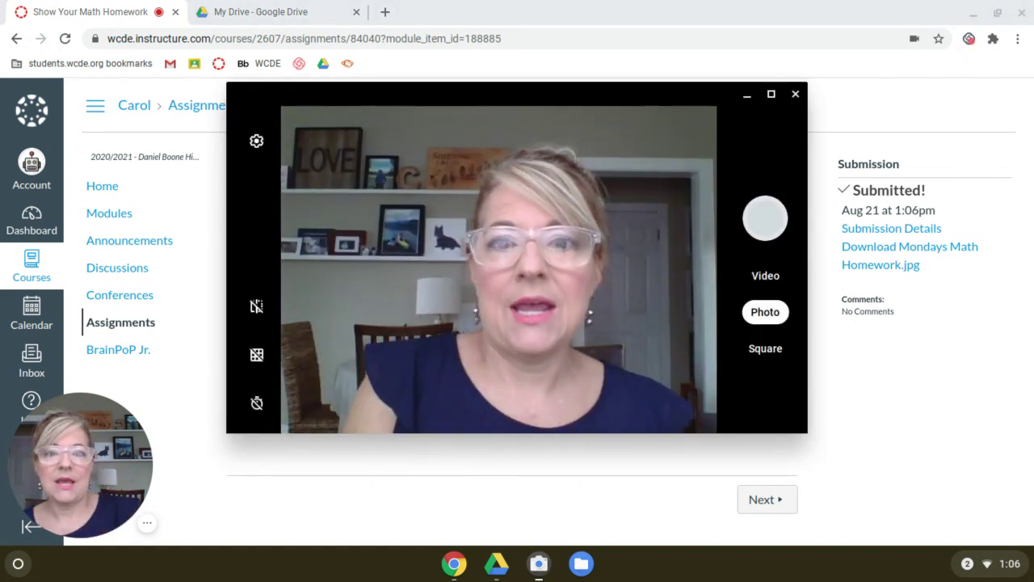
click(795, 96)
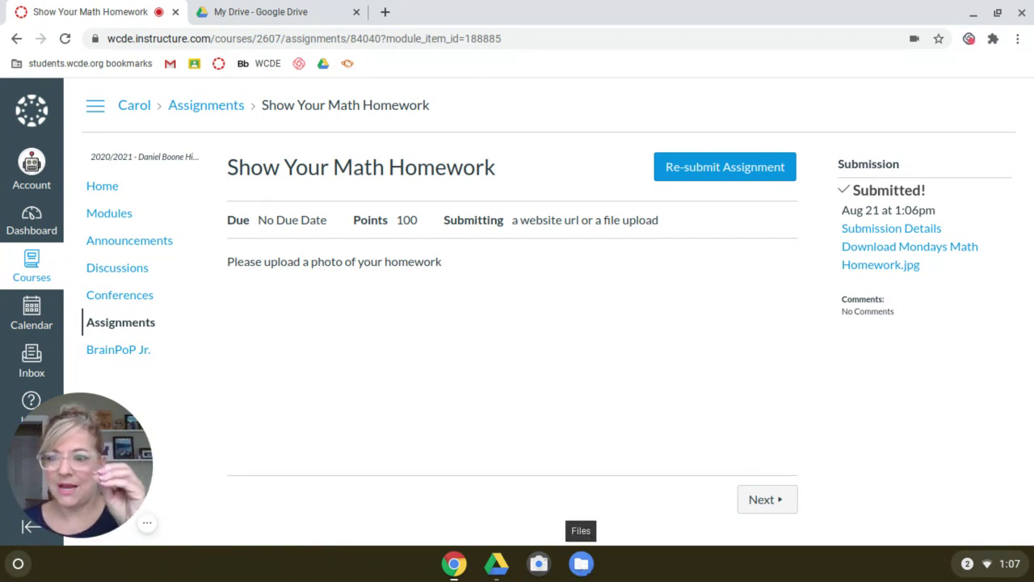
click(581, 564)
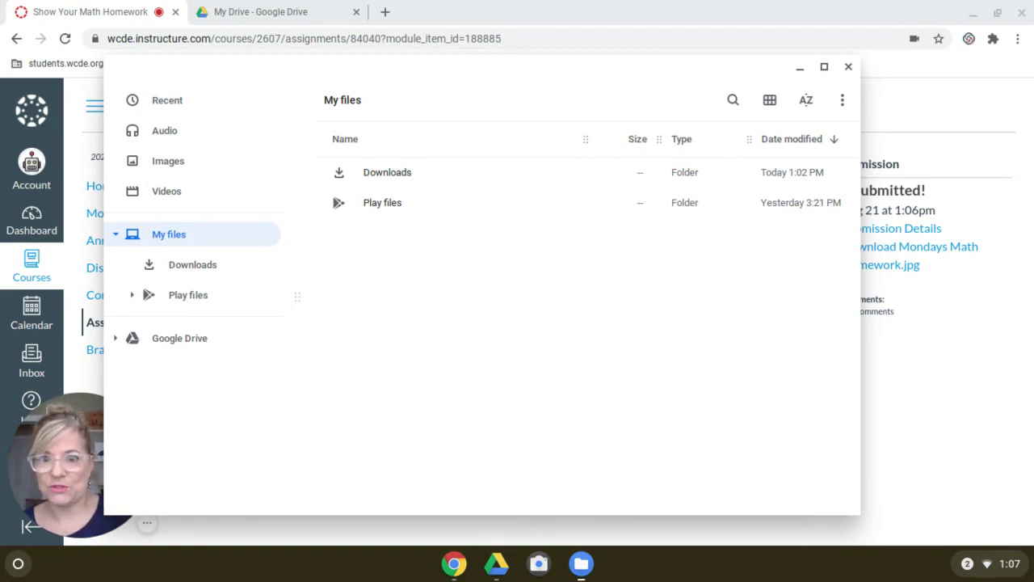
click(179, 107)
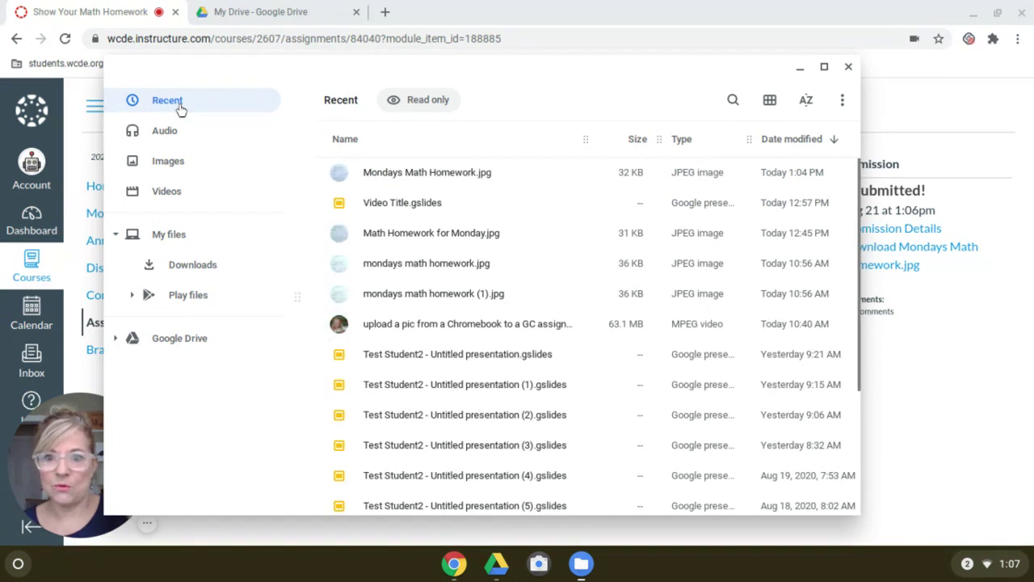
click(166, 165)
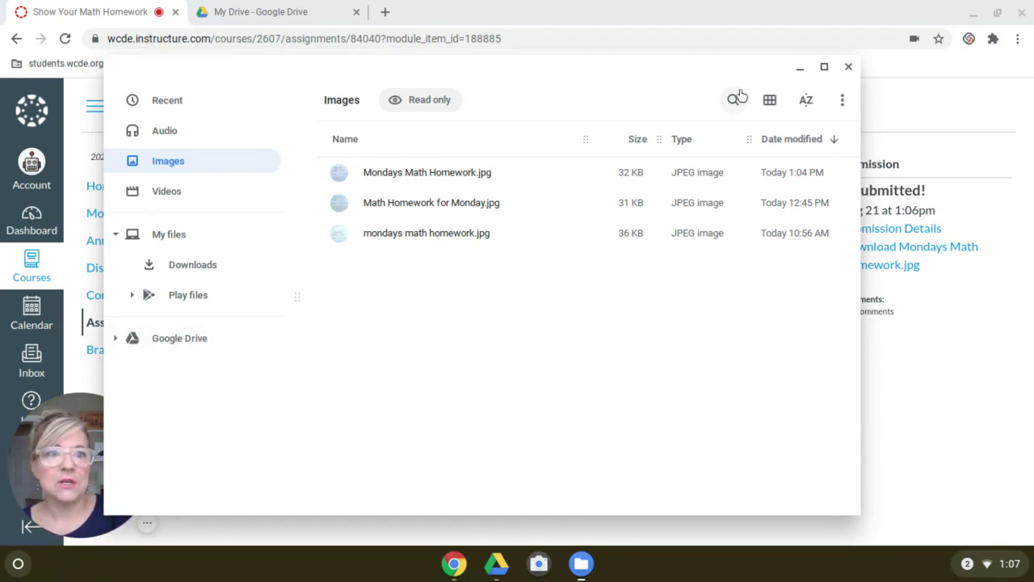
click(800, 69)
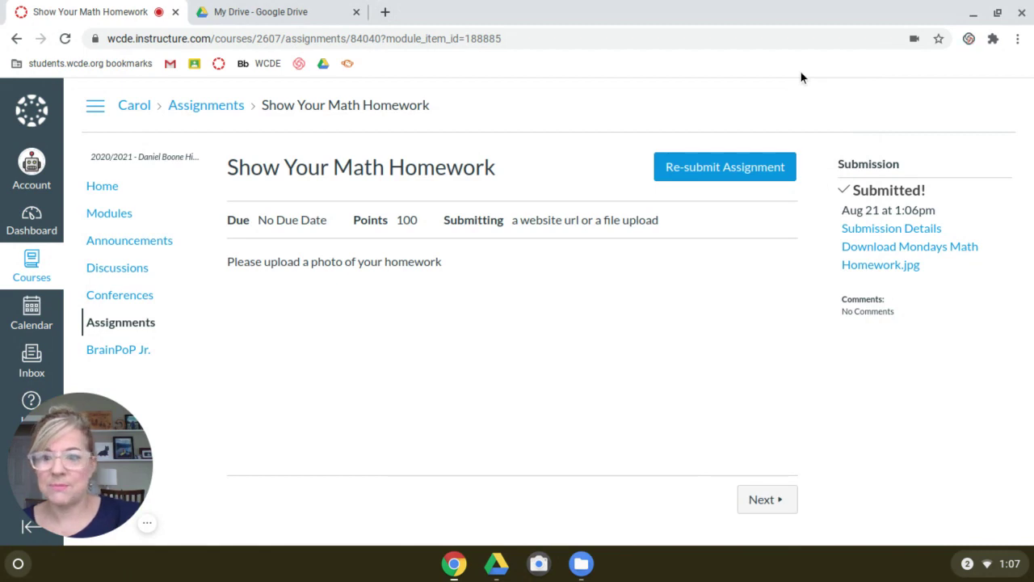